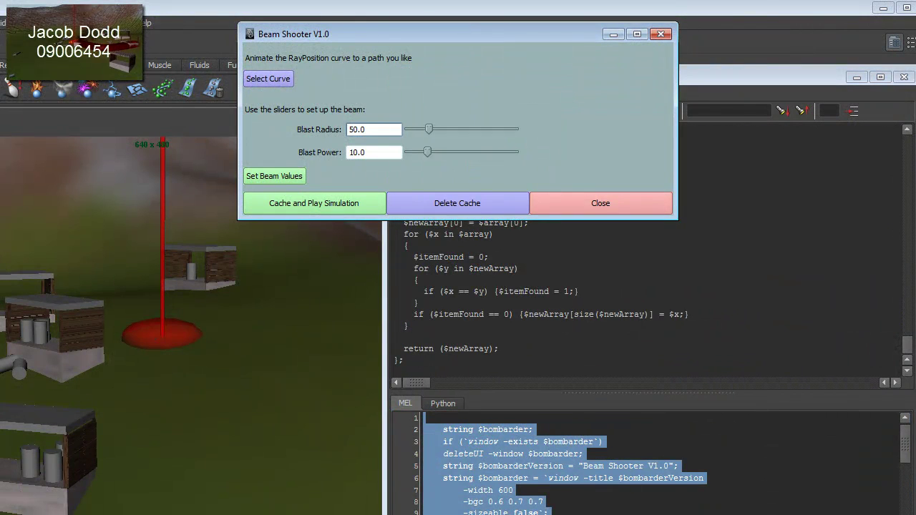
- Scroll through the loaded Beam Shooter script code, including the flattenStringArray credit comment
{"action": "scroll", "coordinate": [634, 496], "scroll_direction": "down", "scroll_amount": 10}
{"action": "scroll", "coordinate": [633, 496], "scroll_direction": "down", "scroll_amount": 17}
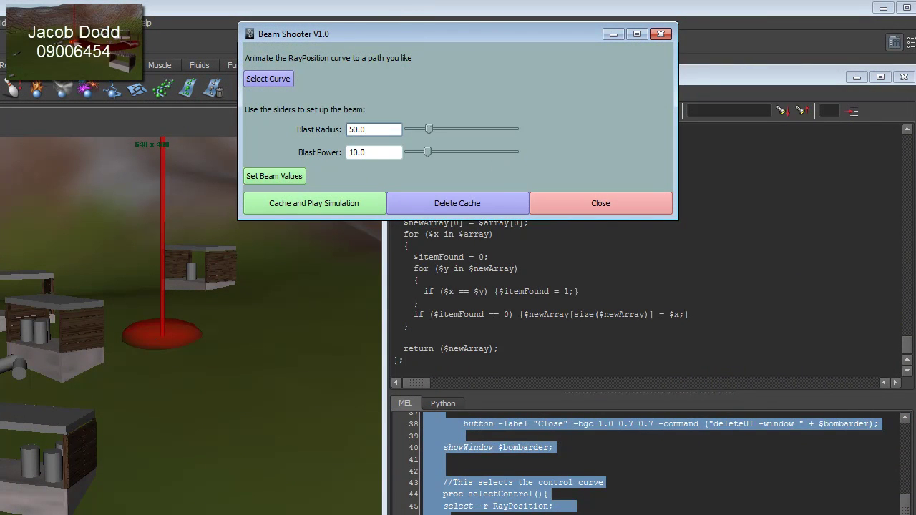
{"action": "scroll", "coordinate": [634, 496], "scroll_direction": "down", "scroll_amount": 1}
{"action": "scroll", "coordinate": [634, 496], "scroll_direction": "up", "scroll_amount": 3}
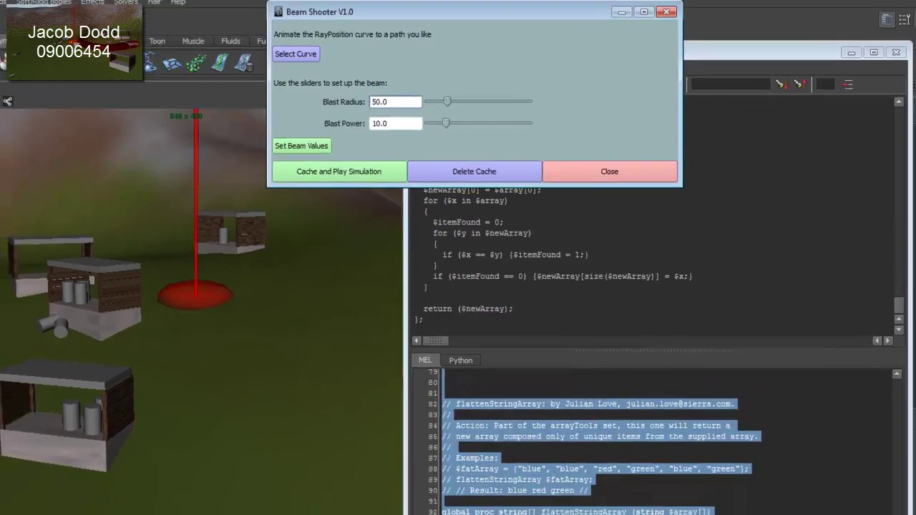
{"action": "left_click", "coordinate": [648, 427]}
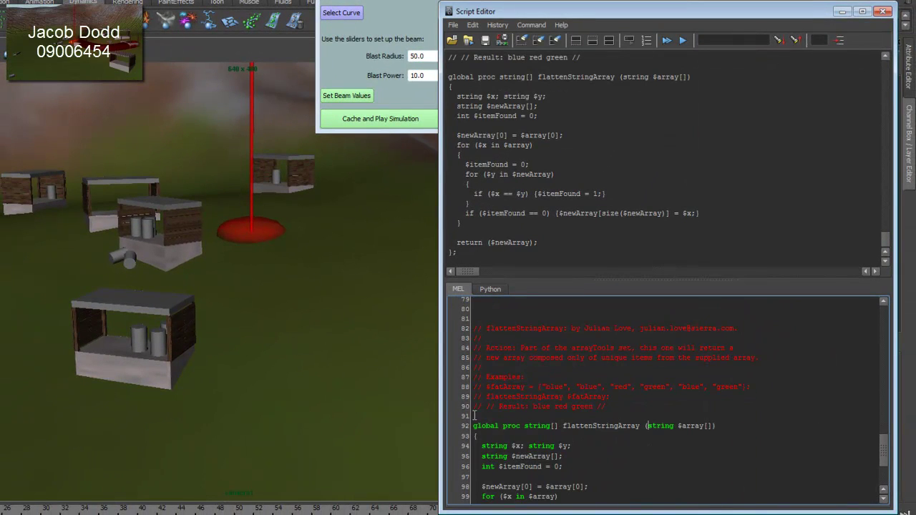
{"action": "scroll", "coordinate": [731, 419], "scroll_direction": "down", "scroll_amount": 3}
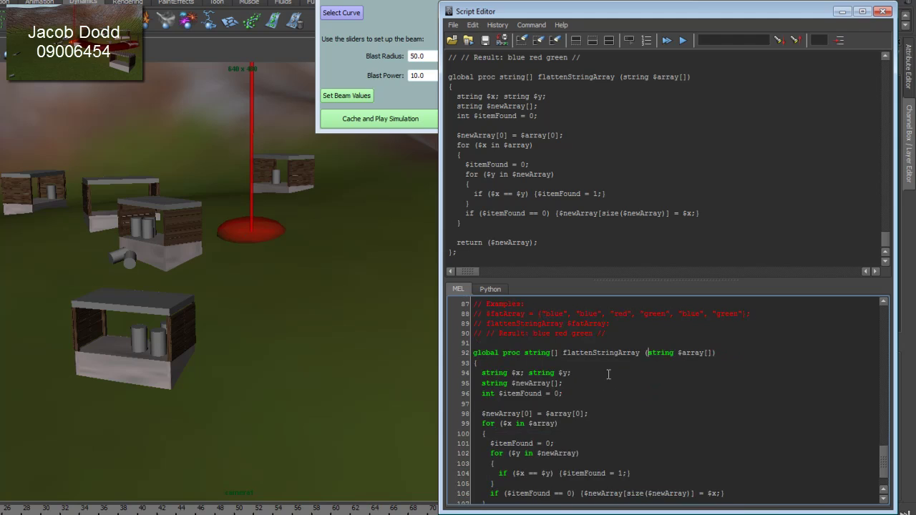
{"action": "scroll", "coordinate": [611, 374], "scroll_direction": "up", "scroll_amount": 3}
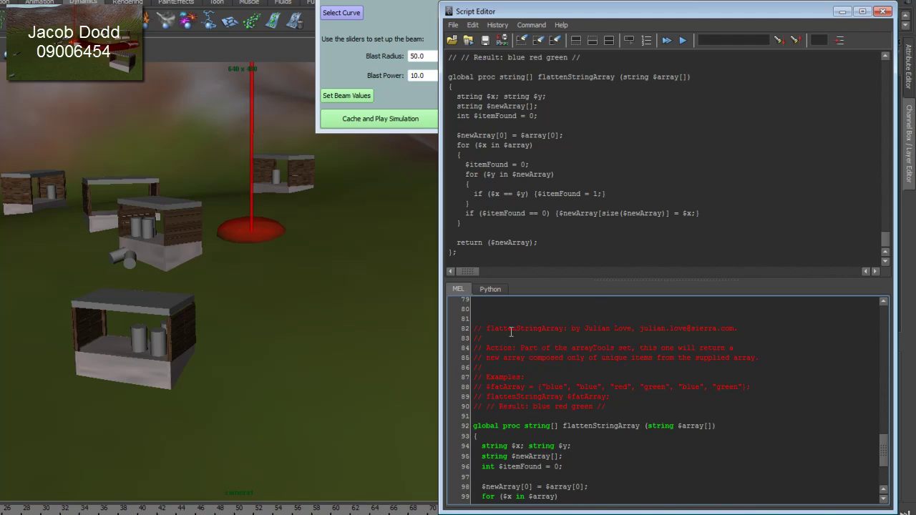
{"action": "left_click_drag", "start_coordinate": [490, 328], "coordinate": [751, 331]}
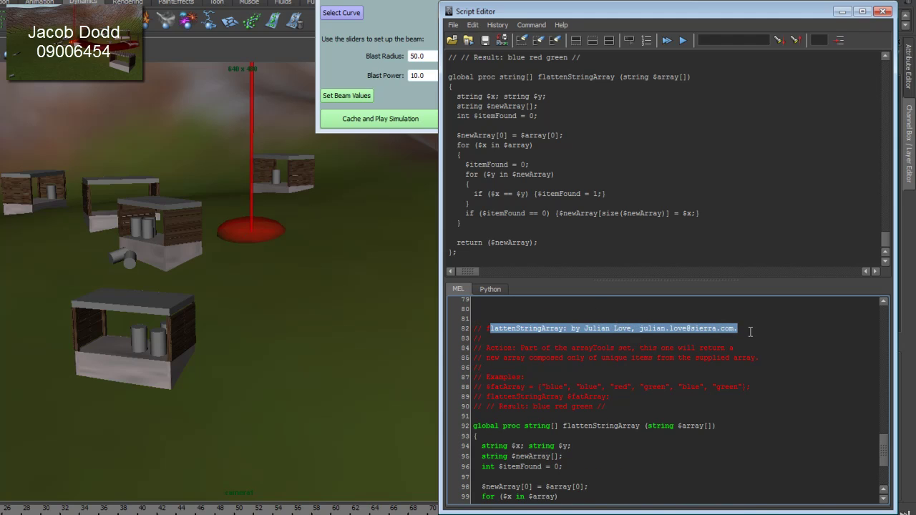
{"action": "left_click", "coordinate": [763, 346]}
{"action": "scroll", "coordinate": [767, 373], "scroll_direction": "down", "scroll_amount": 2}
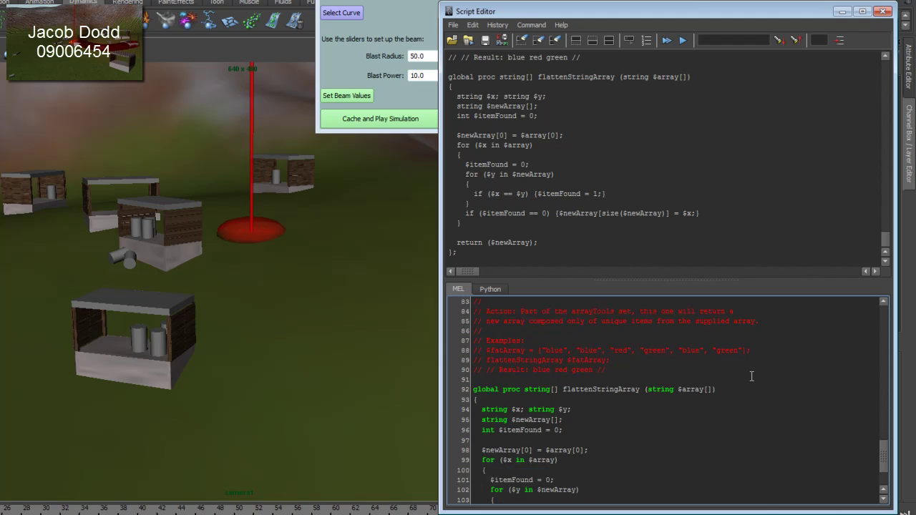
{"action": "scroll", "coordinate": [746, 379], "scroll_direction": "down", "scroll_amount": 4}
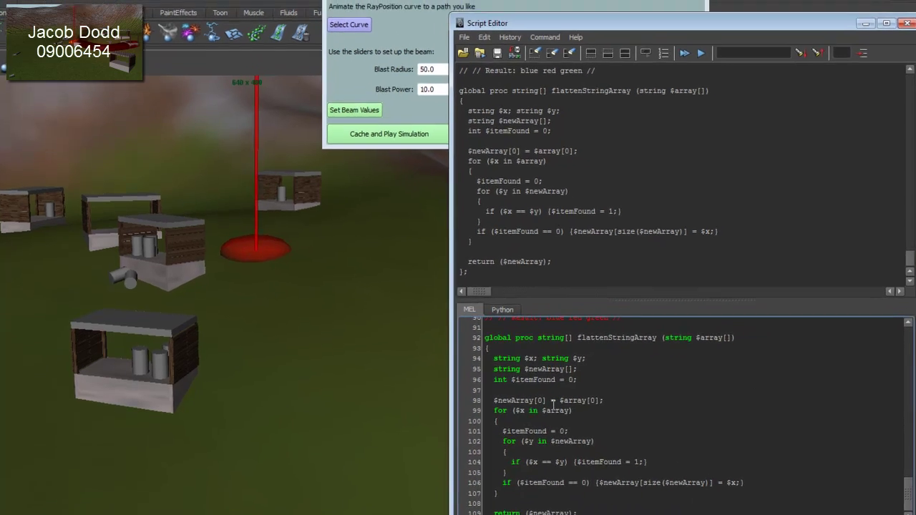
{"action": "scroll", "coordinate": [680, 415], "scroll_direction": "up", "scroll_amount": 15}
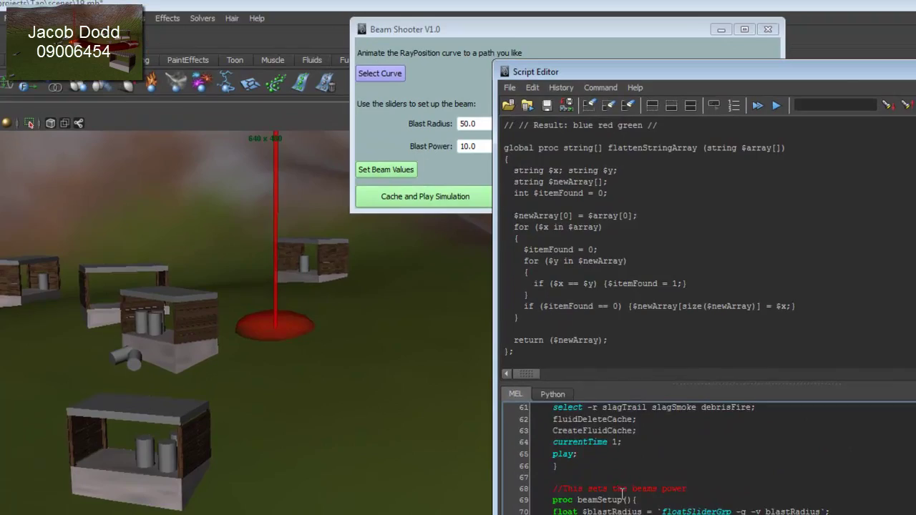
- Bring the Beam Shooter window forward and switch the viewport to Two Panes Side by Side
{"action": "left_click", "coordinate": [422, 1]}
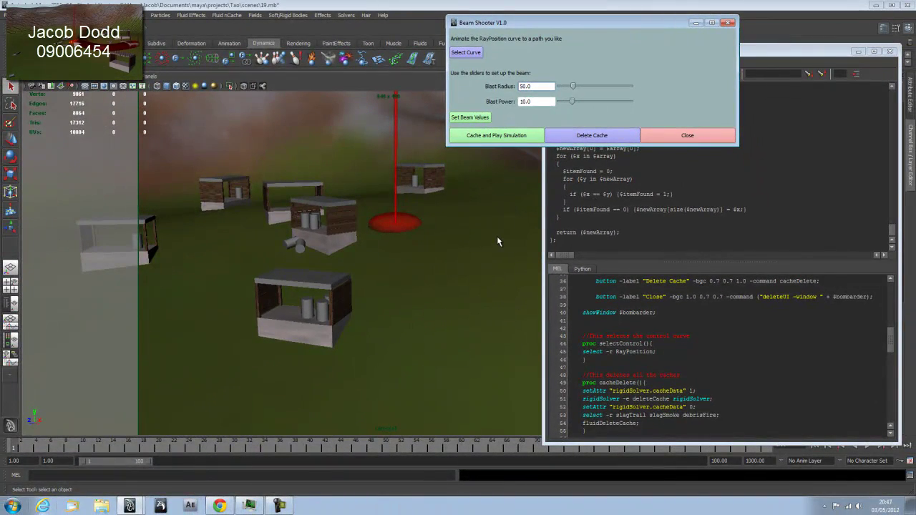
{"action": "left_click", "coordinate": [146, 76]}
{"action": "mouse_move", "coordinate": [206, 124]}
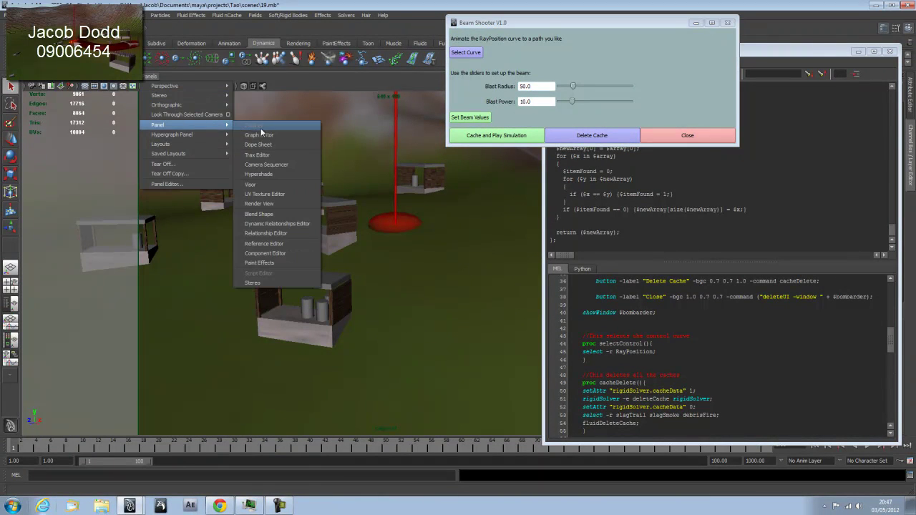
{"action": "mouse_move", "coordinate": [229, 144]}
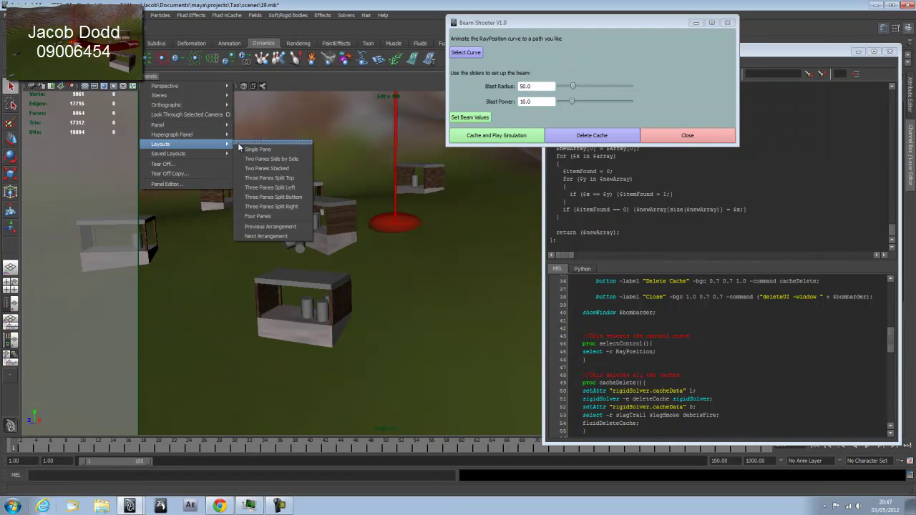
{"action": "left_click", "coordinate": [272, 159]}
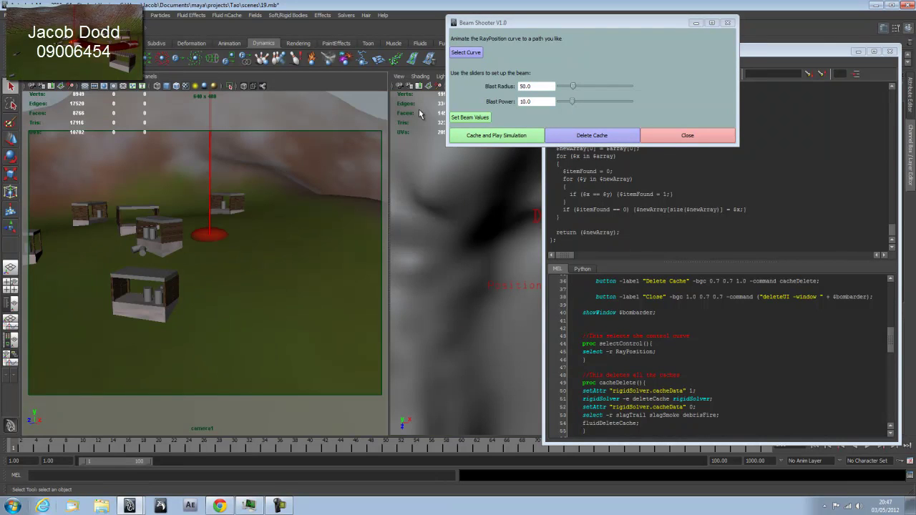
- Move the Beam Shooter window aside, close the Script Editor and Outliner, and select RayPosition
{"action": "left_click_drag", "start_coordinate": [495, 23], "coordinate": [598, 39]}
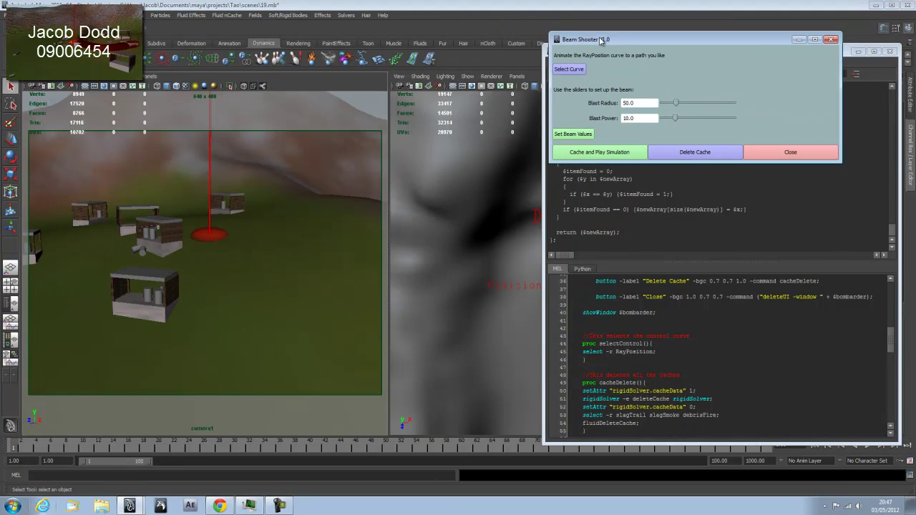
{"action": "left_click", "coordinate": [890, 51]}
{"action": "left_click", "coordinate": [728, 204]}
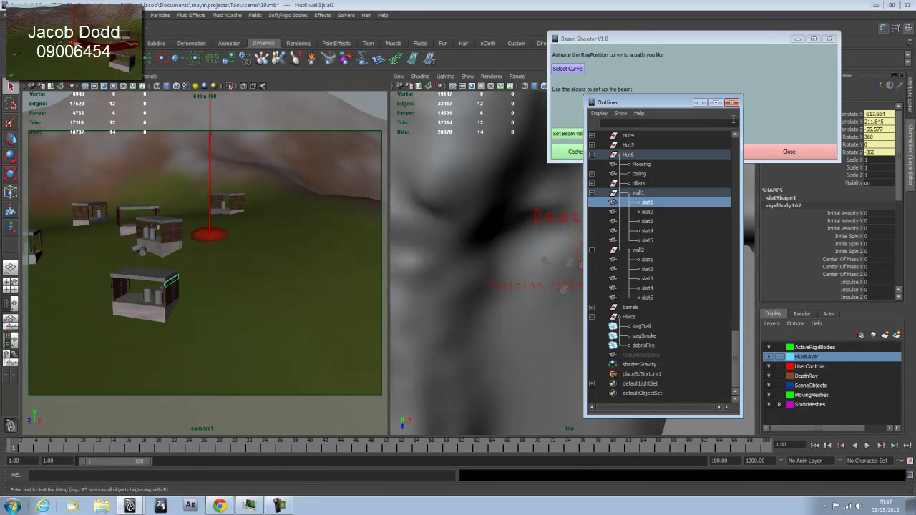
{"action": "left_click", "coordinate": [732, 102]}
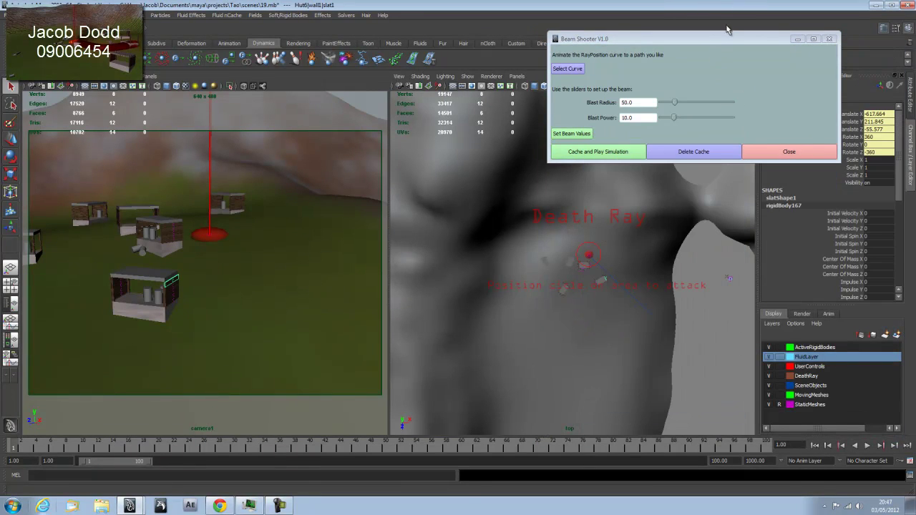
{"action": "left_click_drag", "start_coordinate": [727, 37], "coordinate": [728, 22]}
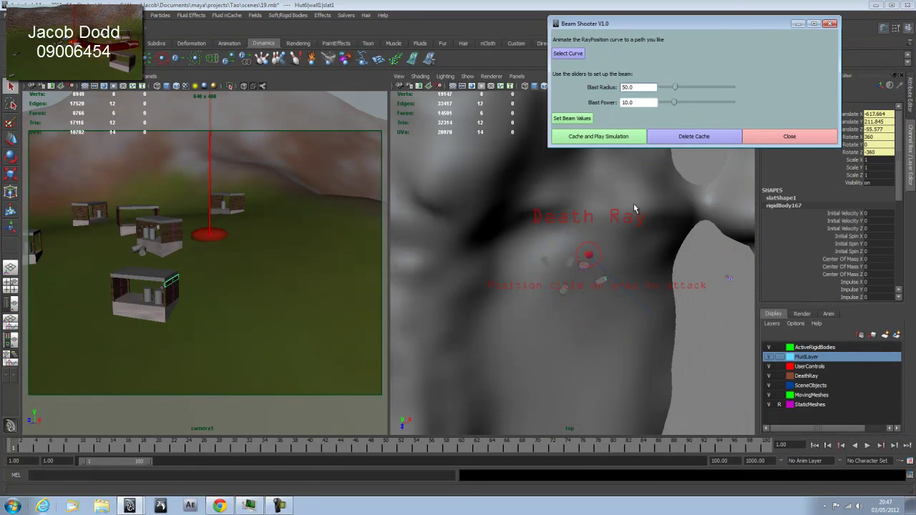
{"action": "left_click", "coordinate": [591, 253]}
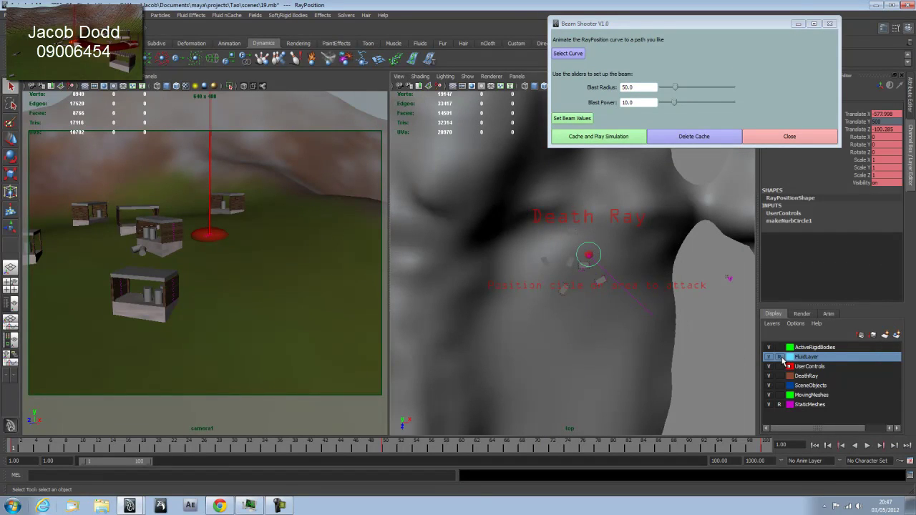
- Set the FluidLayer, DeathRay and SceneObjects layers to reference display, then deselect RayPosition
{"action": "left_click", "coordinate": [780, 356]}
{"action": "left_click", "coordinate": [781, 356]}
{"action": "left_click", "coordinate": [781, 376]}
{"action": "left_click", "coordinate": [781, 376]}
{"action": "left_click", "coordinate": [780, 386]}
{"action": "left_click", "coordinate": [780, 386]}
{"action": "left_click", "coordinate": [613, 252]}
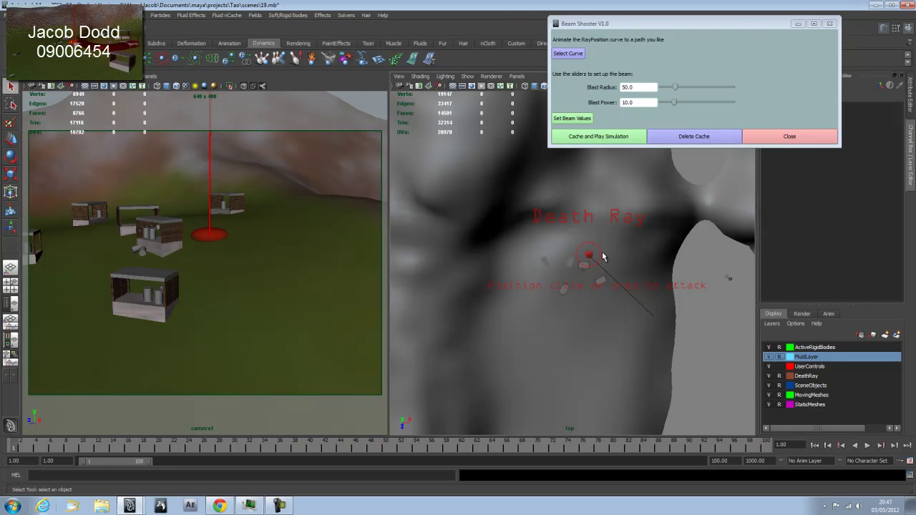
{"action": "left_click", "coordinate": [602, 253]}
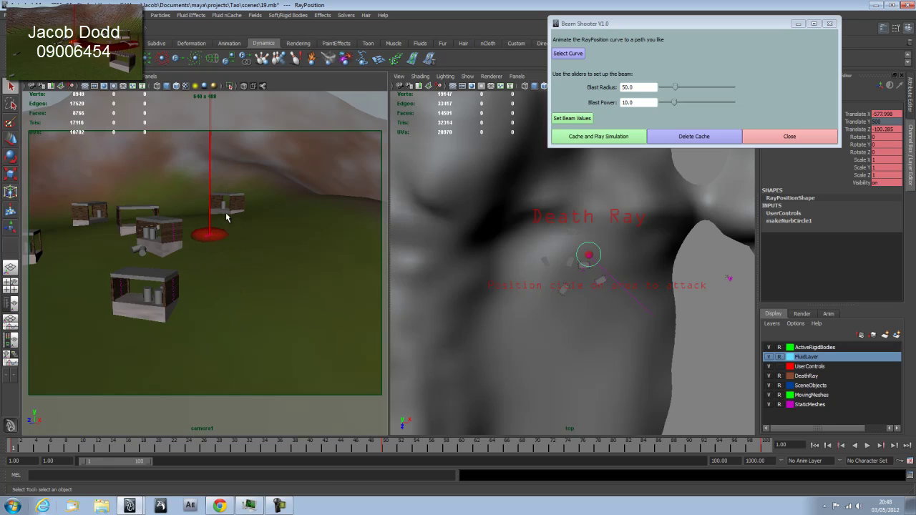
{"action": "left_click", "coordinate": [395, 246]}
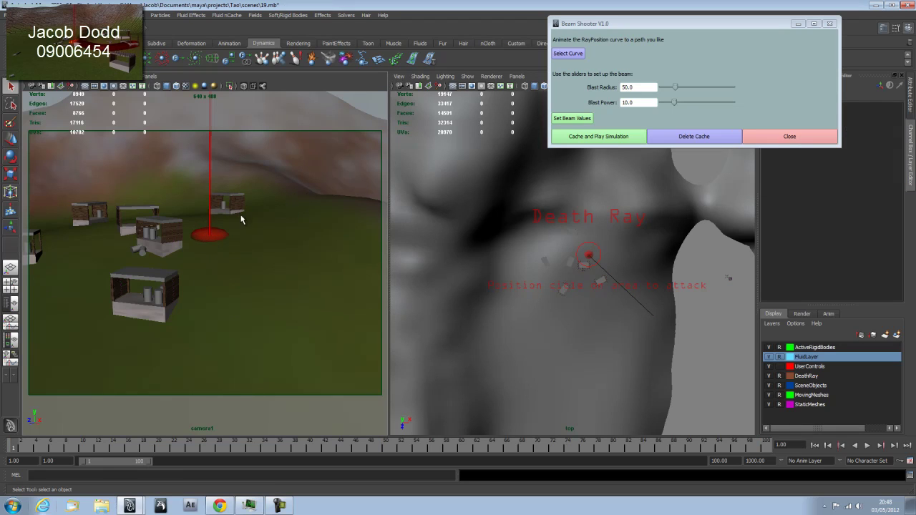
{"action": "left_click", "coordinate": [580, 250]}
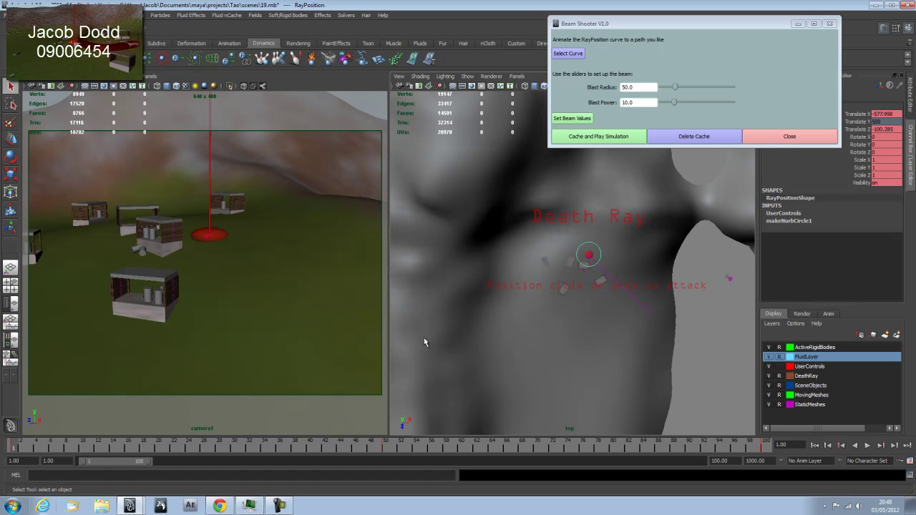
{"action": "left_click", "coordinate": [545, 136]}
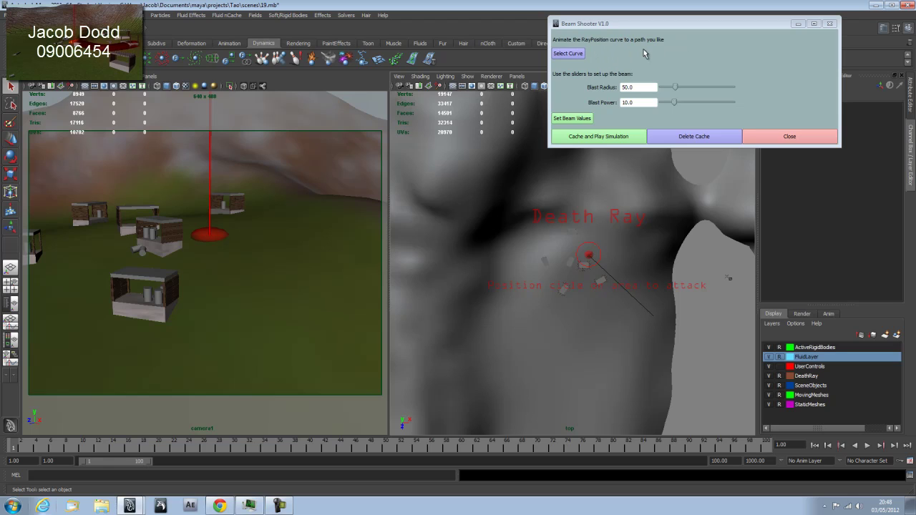
- Register the animated RayPosition curve as the beam's path with Select Curve
{"action": "left_click", "coordinate": [563, 56]}
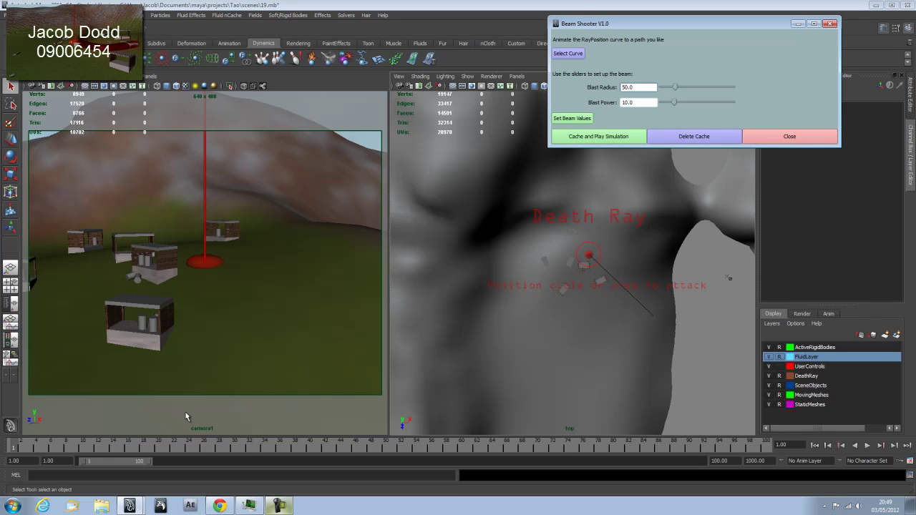
- Set the Blast Radius to 50 after briefly trying a larger value of 10000
{"action": "mouse_move", "coordinate": [674, 87]}
{"action": "left_mouse_down"}
{"action": "mouse_move", "coordinate": [728, 86]}
{"action": "mouse_move", "coordinate": [660, 86]}
{"action": "left_mouse_up"}
{"action": "type", "text": "10000"}
{"action": "key", "text": "BackSpace"}
{"action": "key", "text": "BackSpace"}
{"action": "key", "text": "BackSpace"}
{"action": "key", "text": "BackSpace"}
{"action": "type", "text": "50"}
{"action": "key", "text": "Return"}
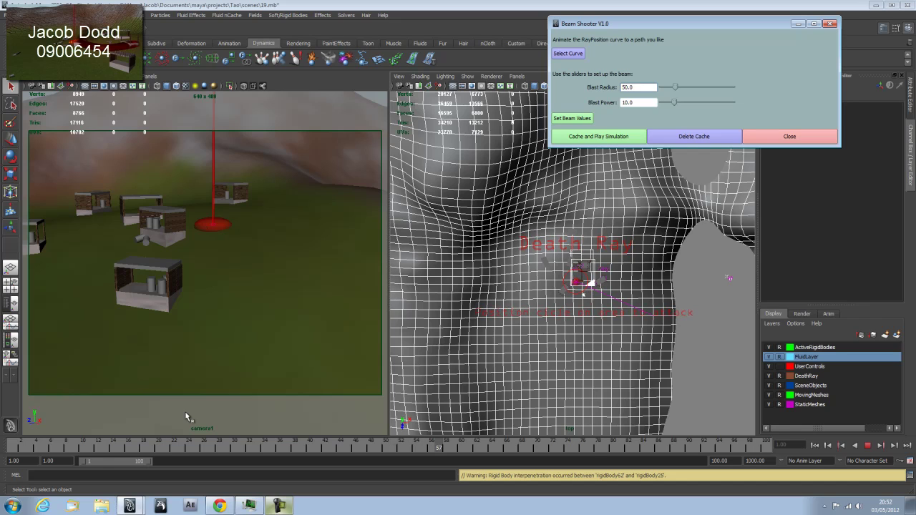
- Stop playback to inspect the shattered shards, then resume the simulation with Alt+V
{"action": "left_click", "coordinate": [185, 418]}
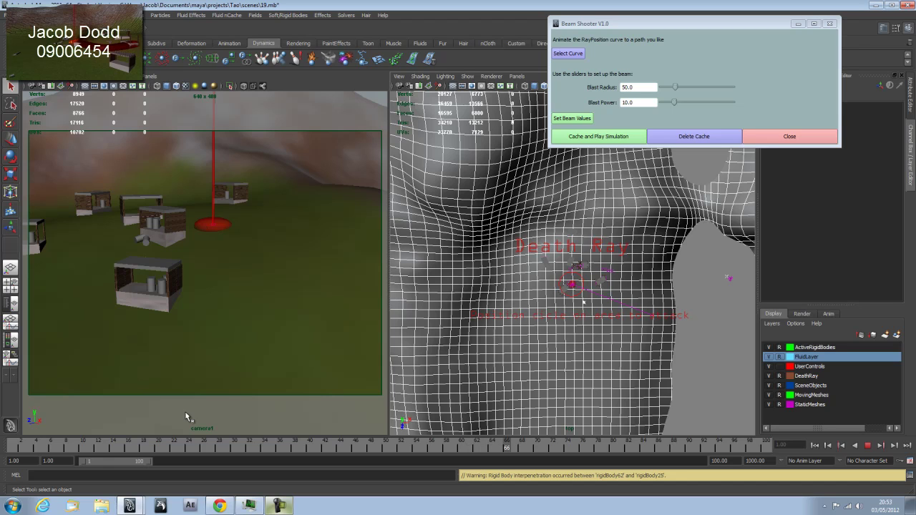
{"action": "key", "text": "Escape"}
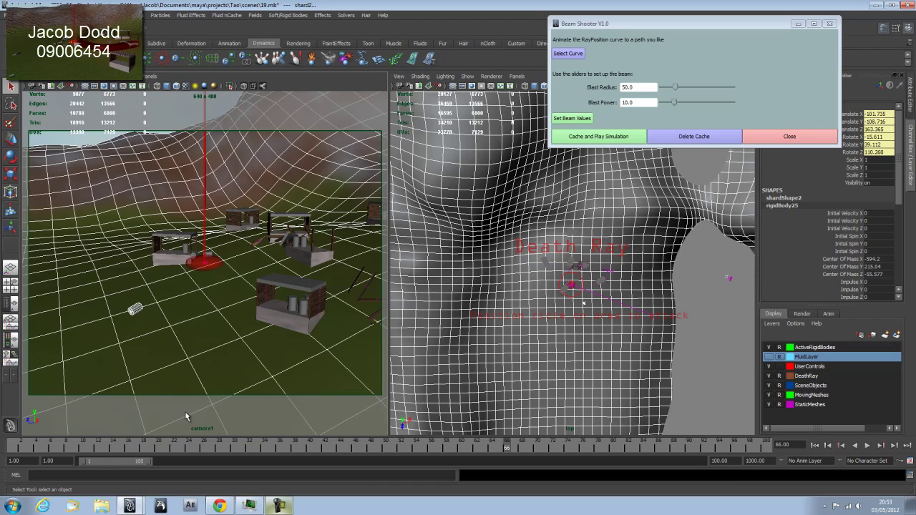
{"action": "key", "text": "alt+v"}
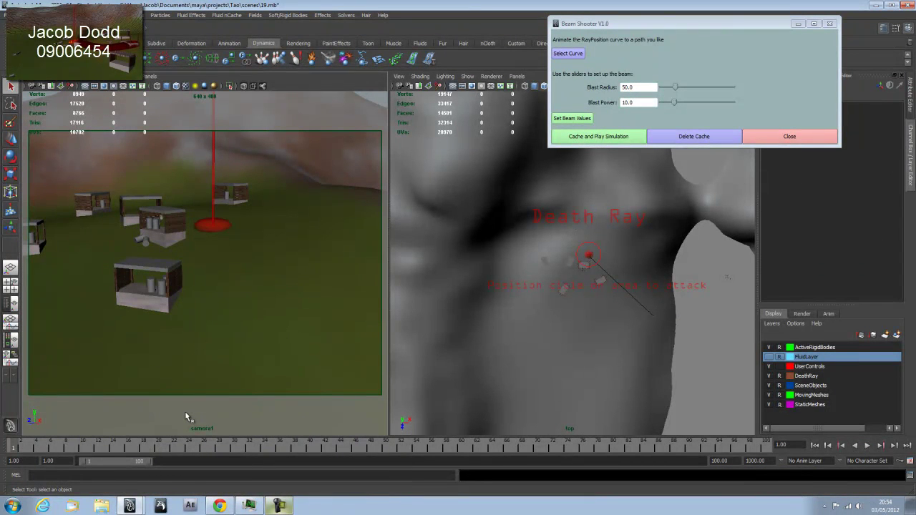
- Set the Hillside terrain's Collision Layer to -1, then deselect it
{"action": "left_click", "coordinate": [185, 411]}
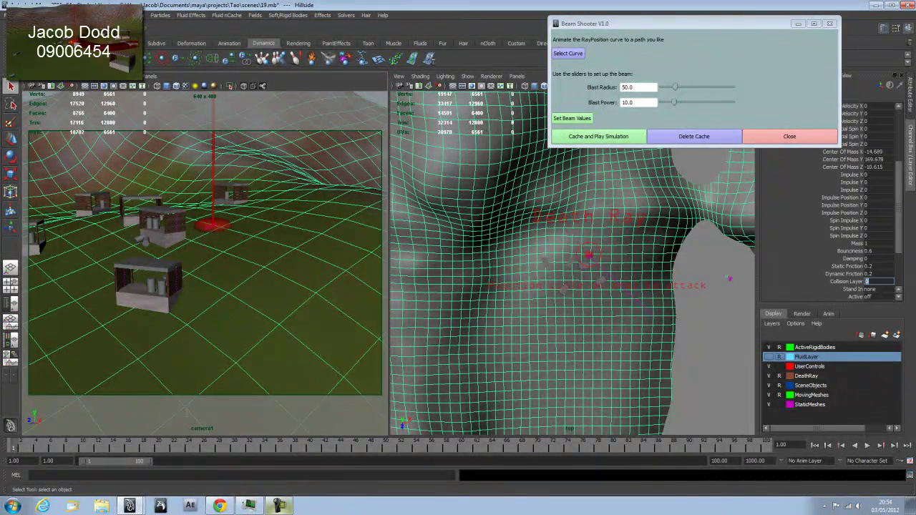
{"action": "type", "text": "-1"}
{"action": "key", "text": "Return"}
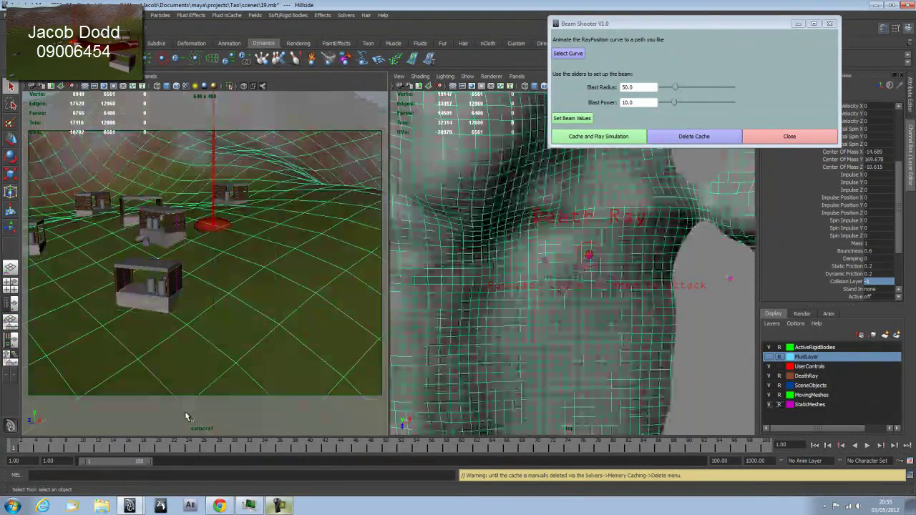
{"action": "left_click", "coordinate": [185, 418]}
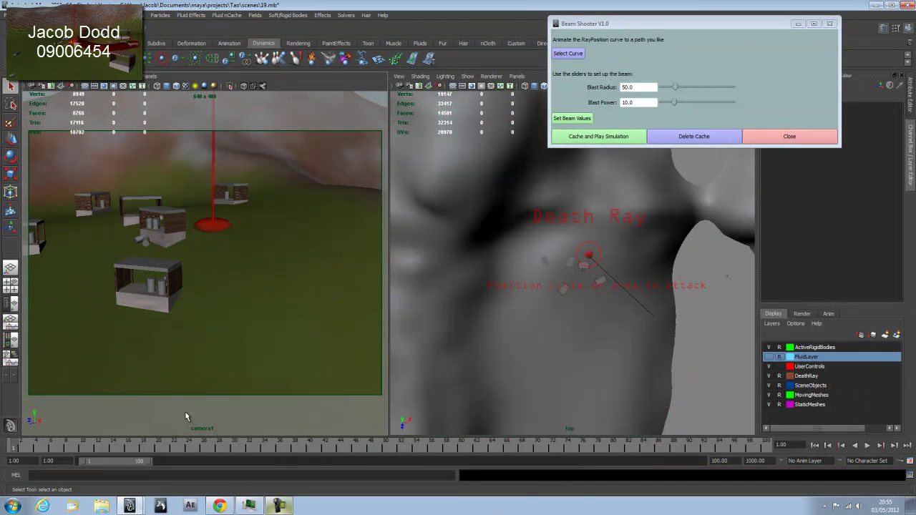
- Show the General Editors submenu of the Window menu
{"action": "mouse_move", "coordinate": [185, 416]}
{"action": "middle_mouse_down", "text": "alt"}
{"action": "mouse_move", "coordinate": [174, 408]}
{"action": "mouse_move", "coordinate": [184, 411]}
{"action": "middle_mouse_up", "text": "alt"}
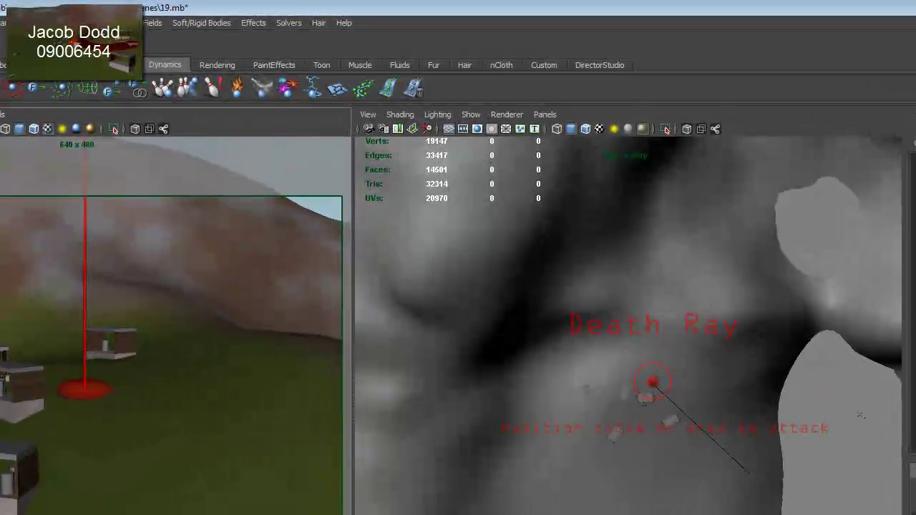
{"action": "left_click", "coordinate": [1, 21]}
{"action": "mouse_move", "coordinate": [4, 44]}
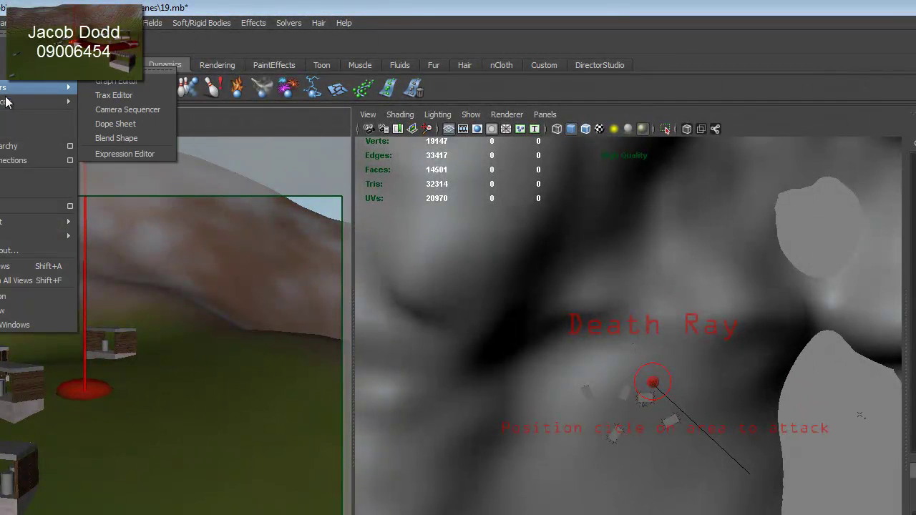
- Open the Outliner from the Window menu and return focus to the main scene window
{"action": "left_click", "coordinate": [22, 131]}
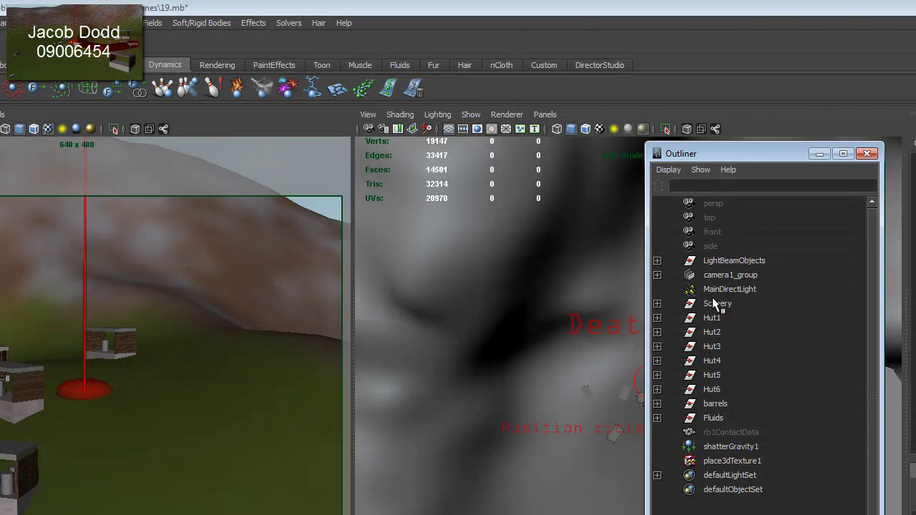
{"action": "left_click", "coordinate": [6, 460]}
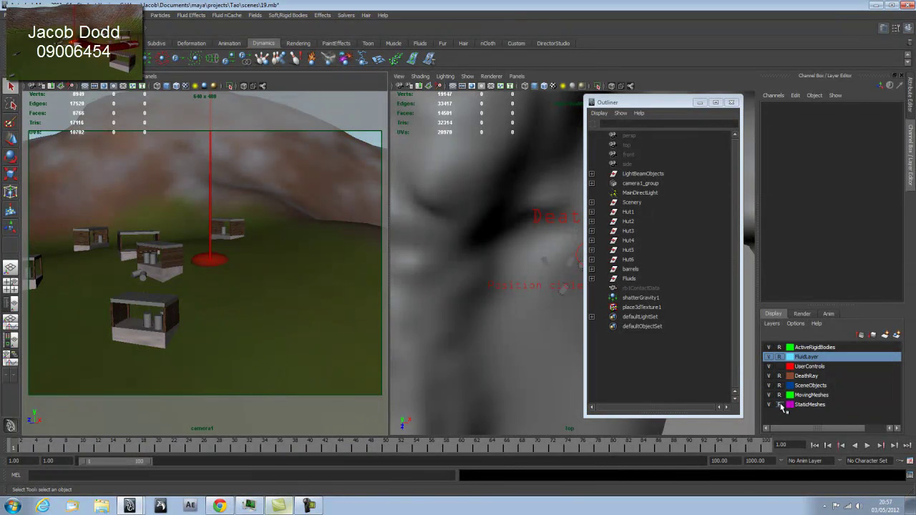
- Make the hut layer selectable, pick Hut1's pillar3, and open its Shatter expression, expression6
{"action": "left_click", "coordinate": [780, 395]}
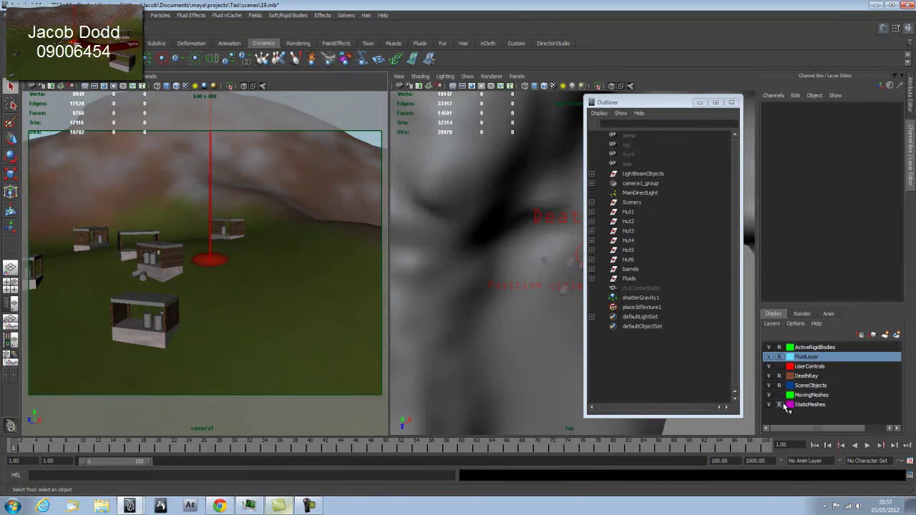
{"action": "left_click", "coordinate": [170, 259]}
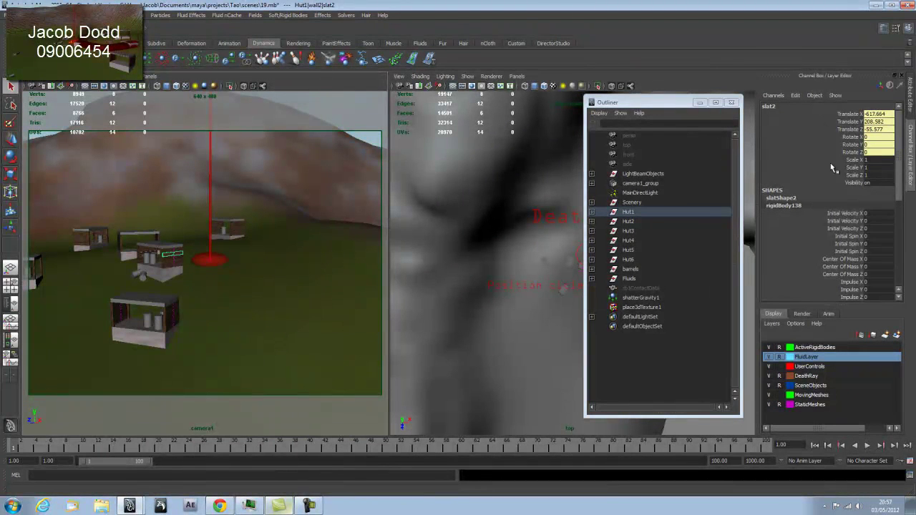
{"action": "left_click", "coordinate": [162, 266]}
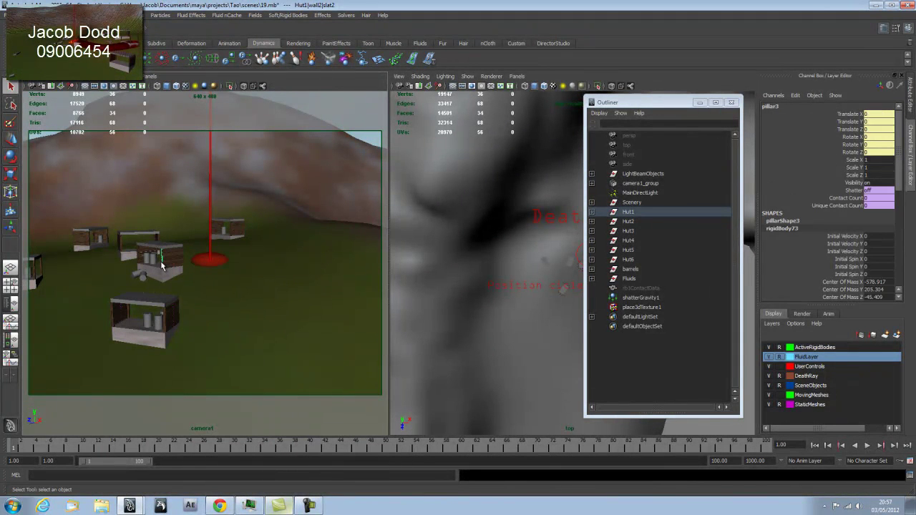
{"action": "left_click", "coordinate": [855, 190]}
{"action": "left_click", "coordinate": [795, 95]}
{"action": "left_click", "coordinate": [816, 143]}
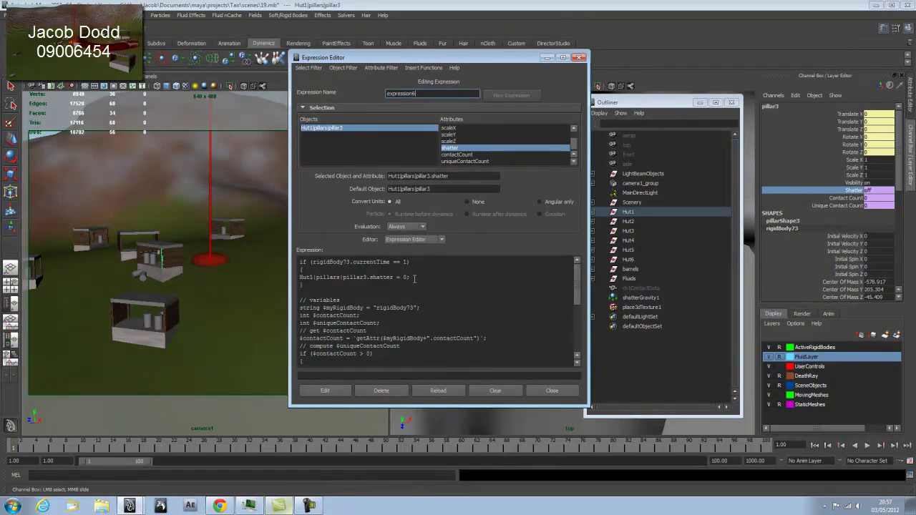
- Read through pillar3's shatter expression, then select Hut1's ceiling to load it
{"action": "scroll", "coordinate": [413, 287], "scroll_direction": "down", "scroll_amount": 1}
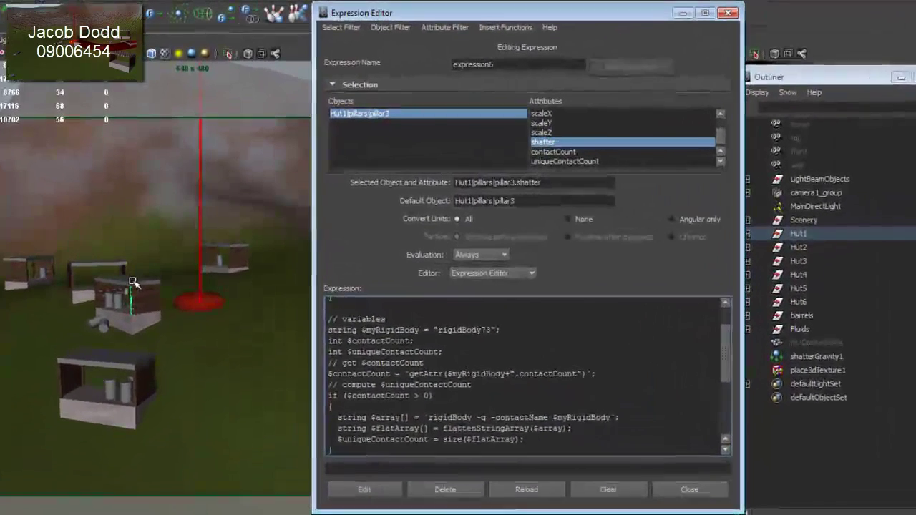
{"action": "left_click", "coordinate": [132, 283]}
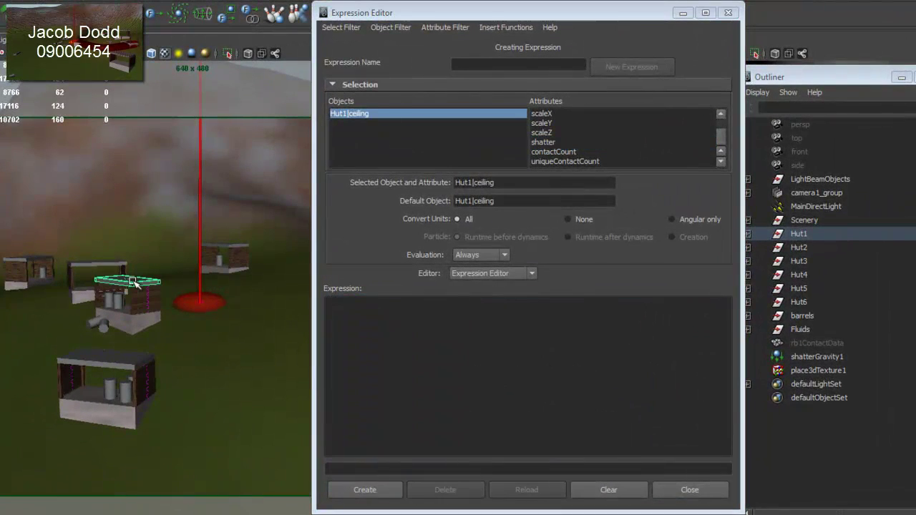
- Select Hut6's ceiling and load its shatter expression, expression3, in the Expression Editor
{"action": "left_click", "coordinate": [581, 144]}
{"action": "scroll", "coordinate": [504, 385], "scroll_direction": "down", "scroll_amount": 8}
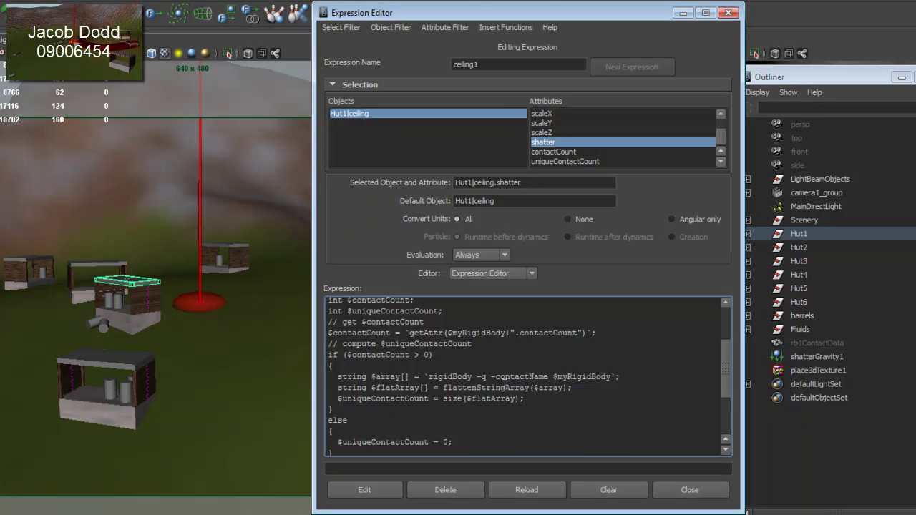
{"action": "left_click", "coordinate": [114, 364]}
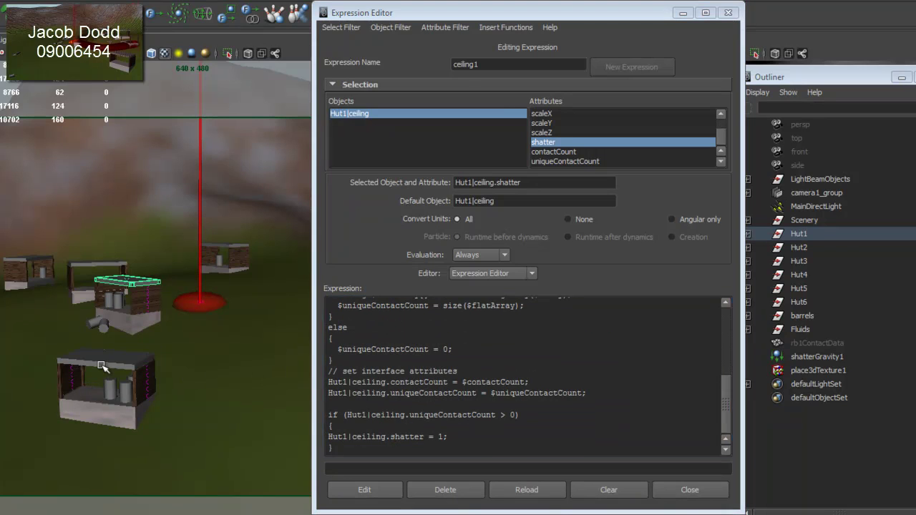
{"action": "left_click", "coordinate": [580, 141]}
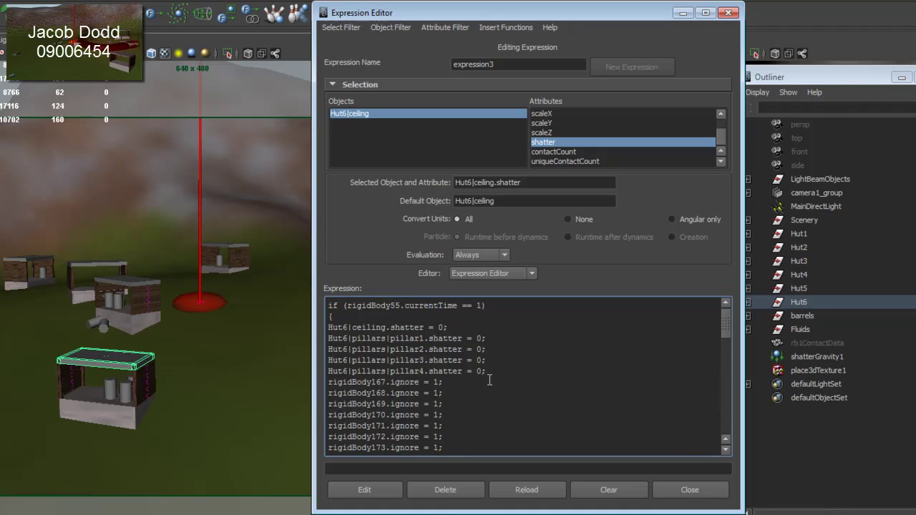
{"action": "scroll", "coordinate": [472, 373], "scroll_direction": "down", "scroll_amount": 2}
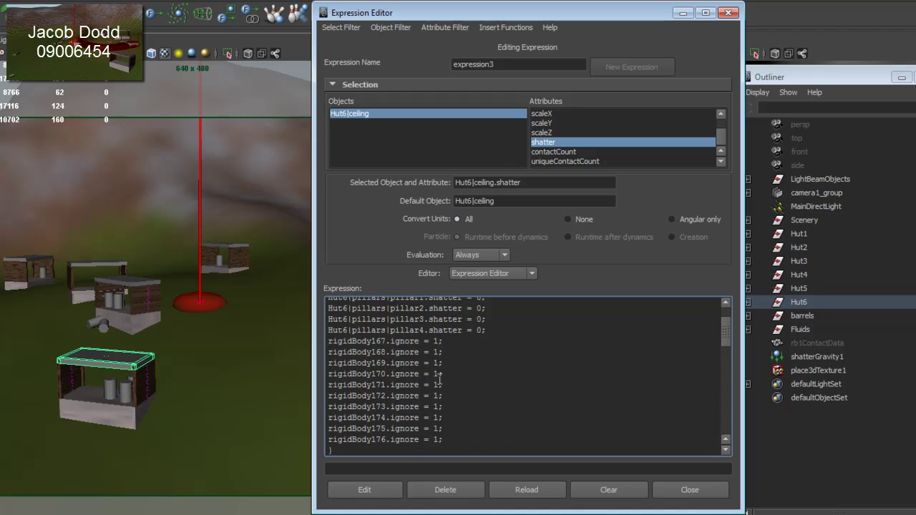
{"action": "scroll", "coordinate": [438, 380], "scroll_direction": "down", "scroll_amount": 1}
{"action": "scroll", "coordinate": [438, 379], "scroll_direction": "down", "scroll_amount": 1}
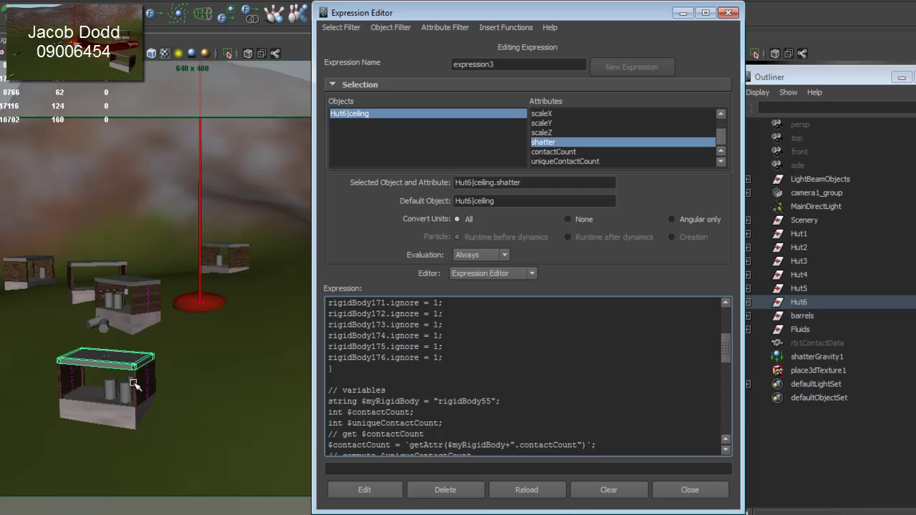
{"action": "scroll", "coordinate": [536, 413], "scroll_direction": "down", "scroll_amount": 1}
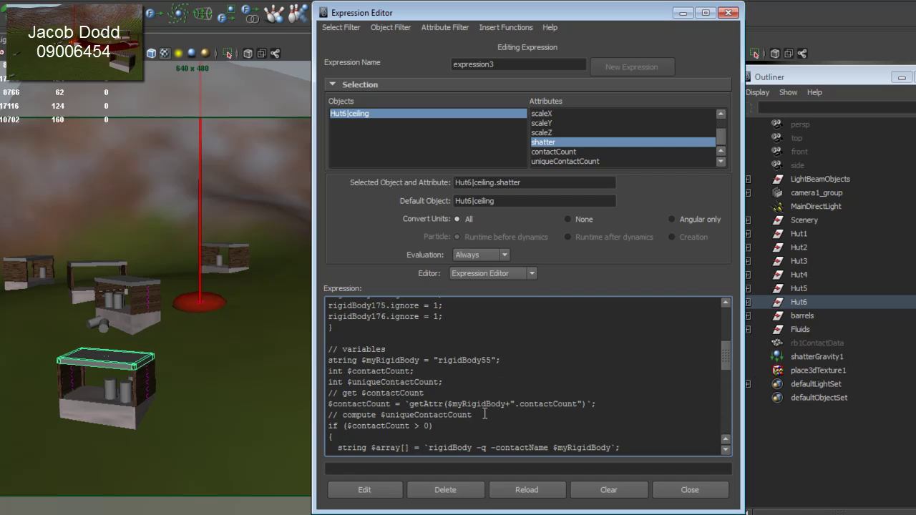
{"action": "scroll", "coordinate": [486, 414], "scroll_direction": "down", "scroll_amount": 2}
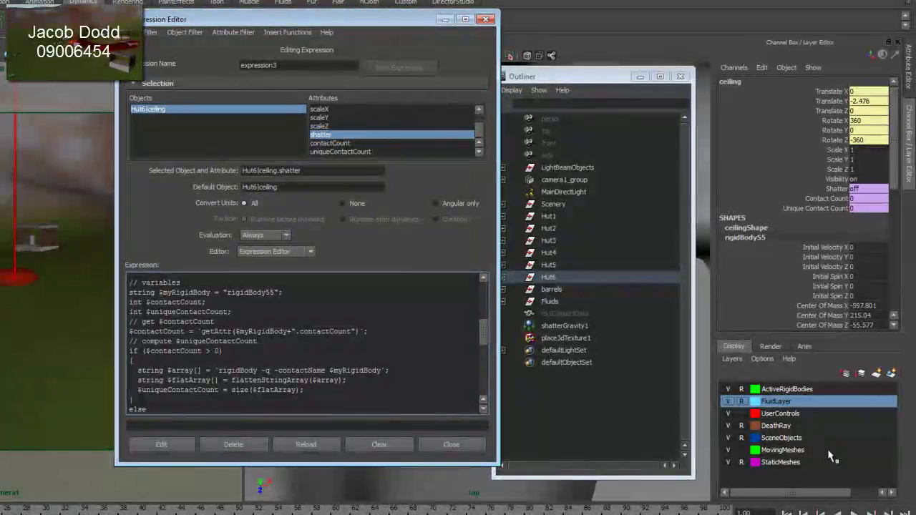
- Open the Script Editor and select the flattenStringArray procedure's usage example comment lines
{"action": "left_click", "coordinate": [905, 514]}
{"action": "scroll", "coordinate": [542, 390], "scroll_direction": "down", "scroll_amount": 15}
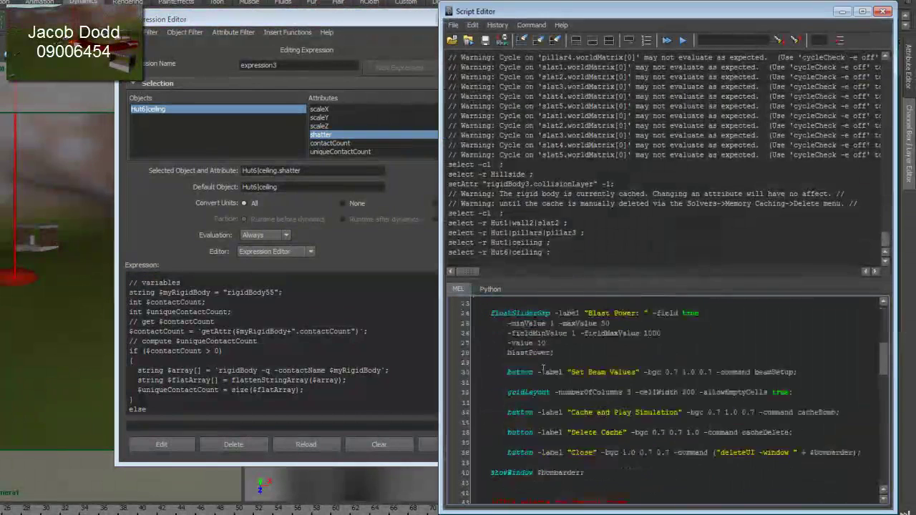
{"action": "scroll", "coordinate": [542, 390], "scroll_direction": "down", "scroll_amount": 5}
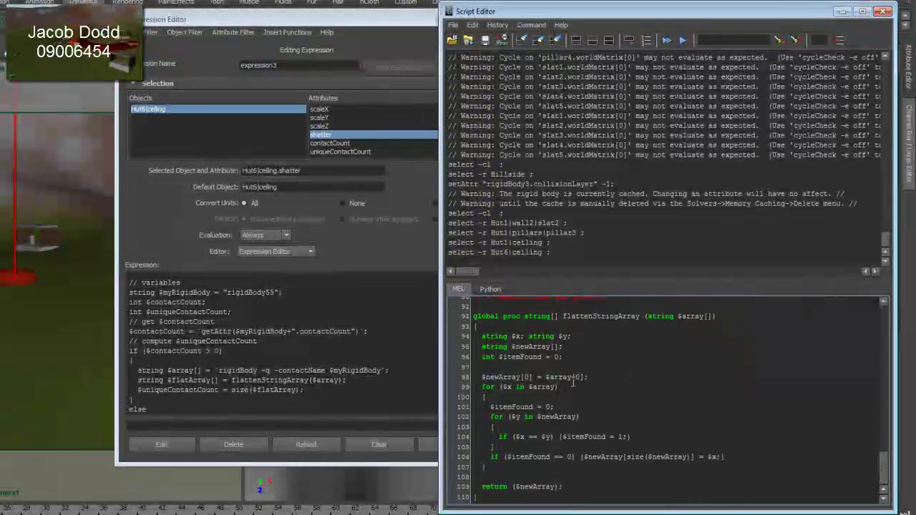
{"action": "scroll", "coordinate": [579, 380], "scroll_direction": "down", "scroll_amount": 1}
{"action": "scroll", "coordinate": [612, 404], "scroll_direction": "up", "scroll_amount": 3}
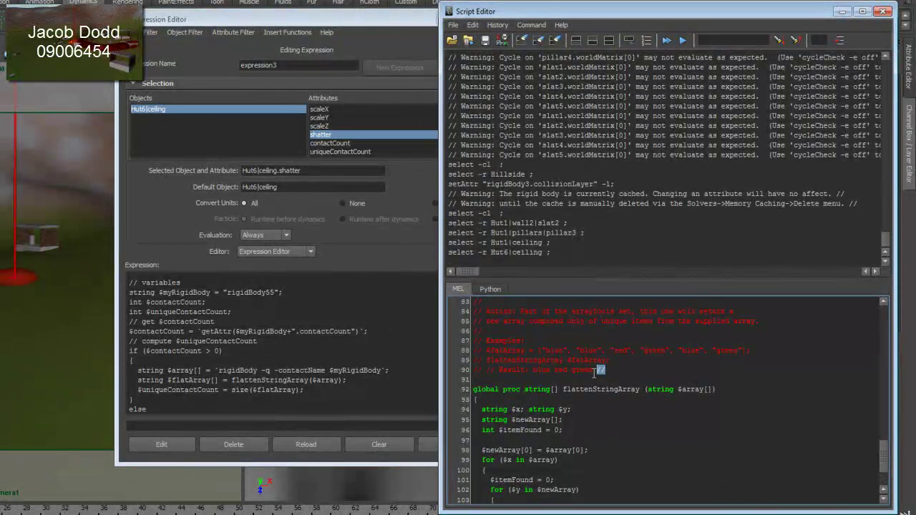
{"action": "left_click_drag", "start_coordinate": [608, 370], "coordinate": [477, 351]}
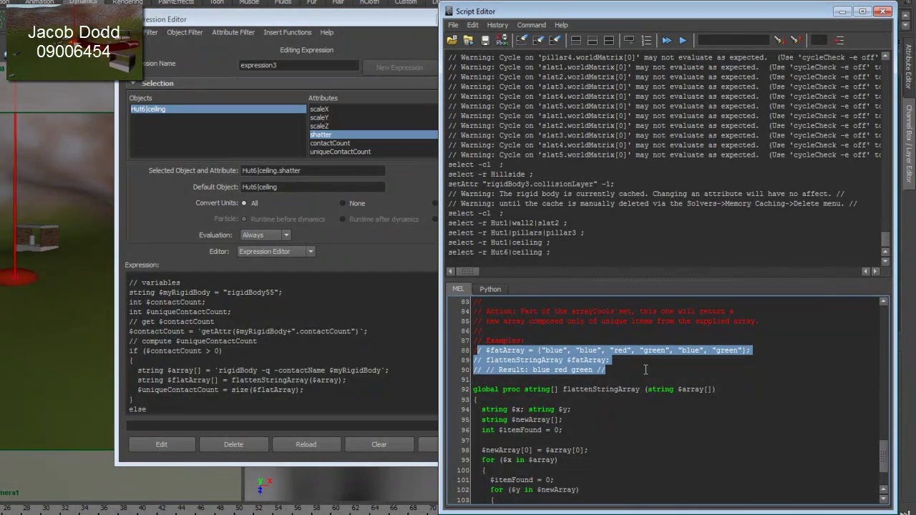
- Compare the expression's flattenStringArray call against the MEL procedure source, switching between both windows
{"action": "left_click", "coordinate": [360, 398]}
{"action": "scroll", "coordinate": [360, 398], "scroll_direction": "down", "scroll_amount": 1}
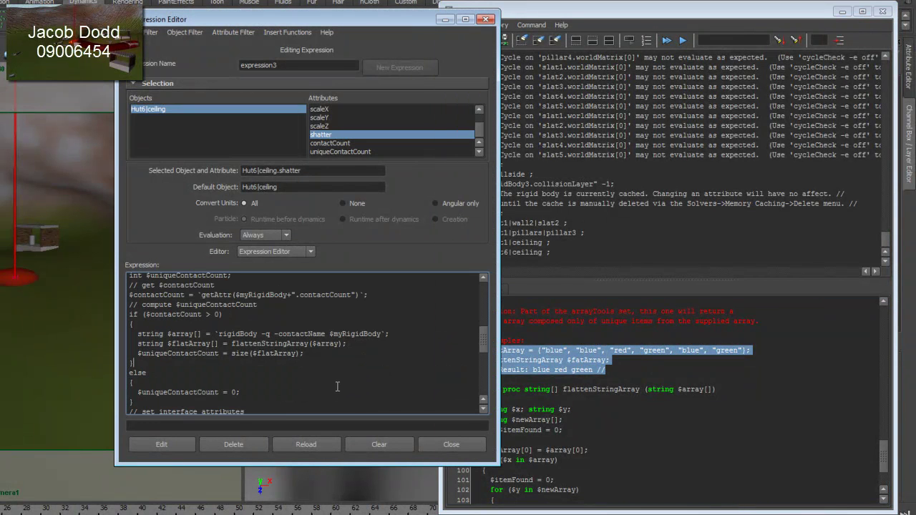
{"action": "left_click", "coordinate": [572, 398]}
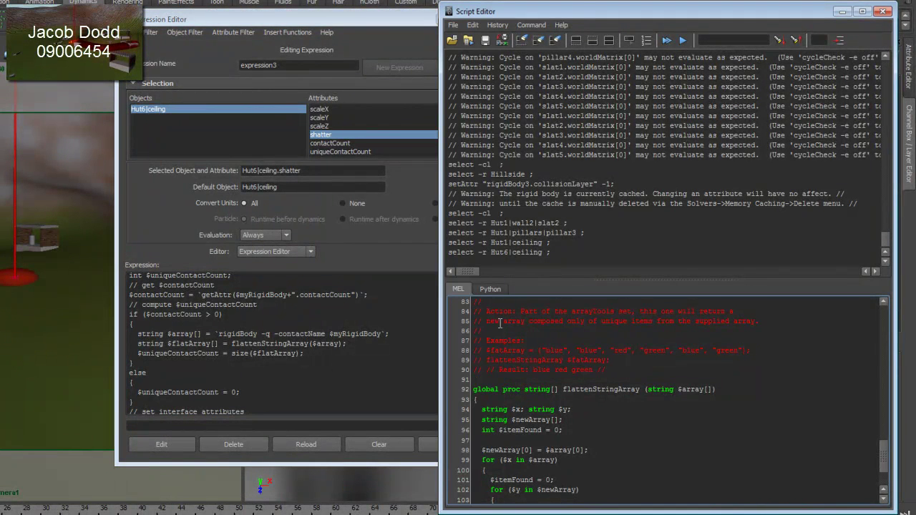
{"action": "left_click", "coordinate": [538, 321]}
{"action": "scroll", "coordinate": [551, 328], "scroll_direction": "up", "scroll_amount": 1}
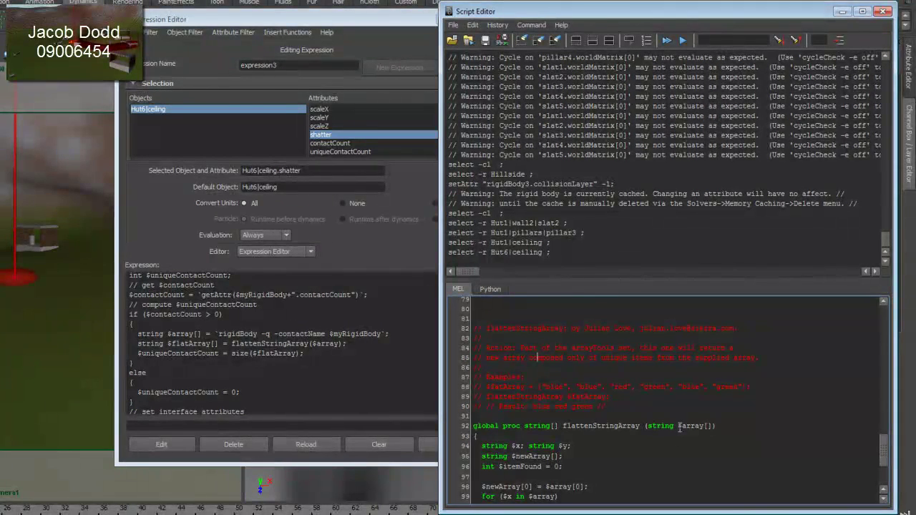
{"action": "left_click", "coordinate": [332, 348]}
{"action": "scroll", "coordinate": [352, 380], "scroll_direction": "down", "scroll_amount": 2}
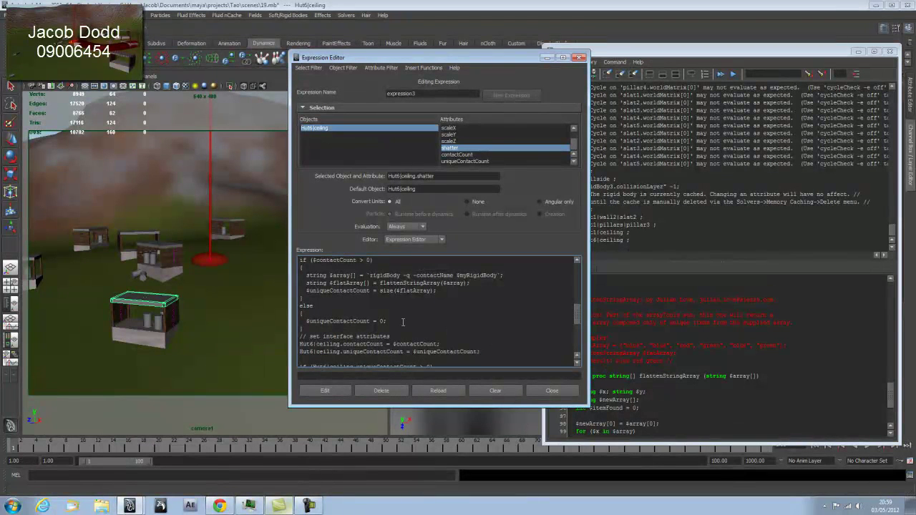
- Close the Script Editor and review the shatter and rigidBody167–176 ignore lines in the Hut6 ceiling expression
{"action": "scroll", "coordinate": [403, 323], "scroll_direction": "down", "scroll_amount": 2}
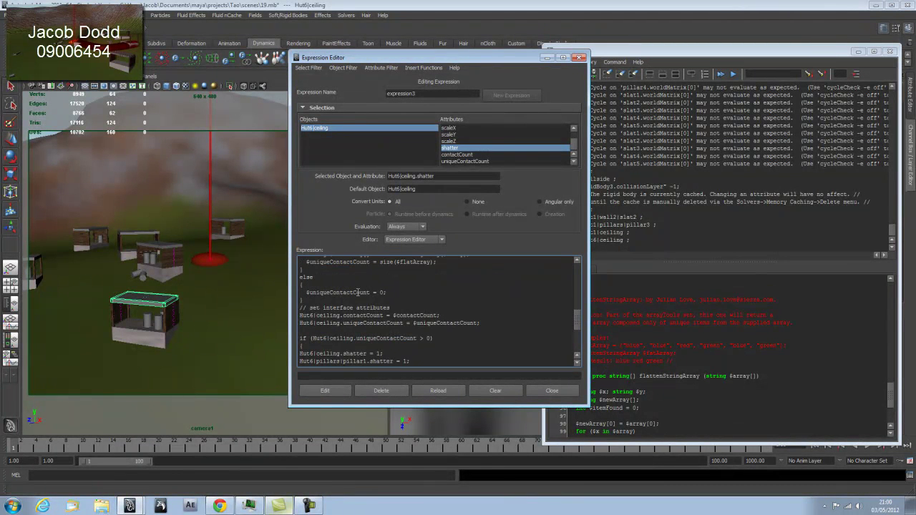
{"action": "left_click", "coordinate": [890, 51]}
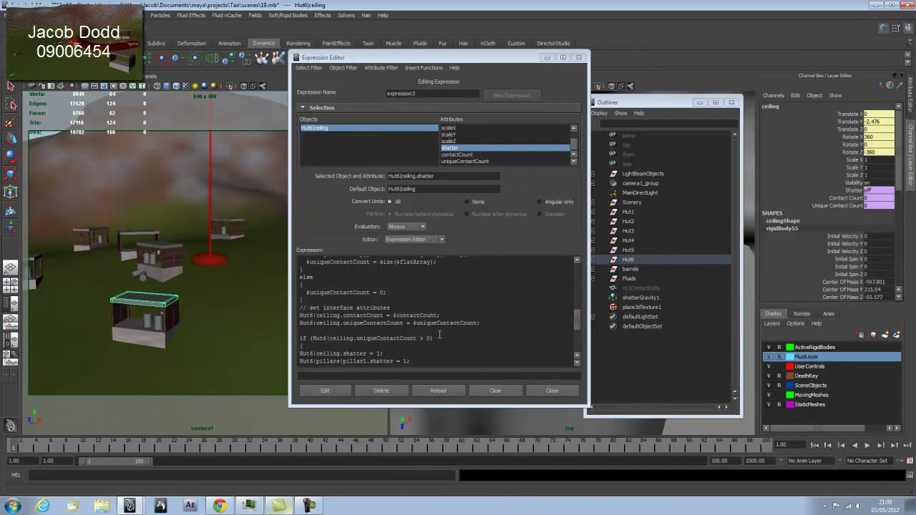
{"action": "scroll", "coordinate": [408, 336], "scroll_direction": "down", "scroll_amount": 4}
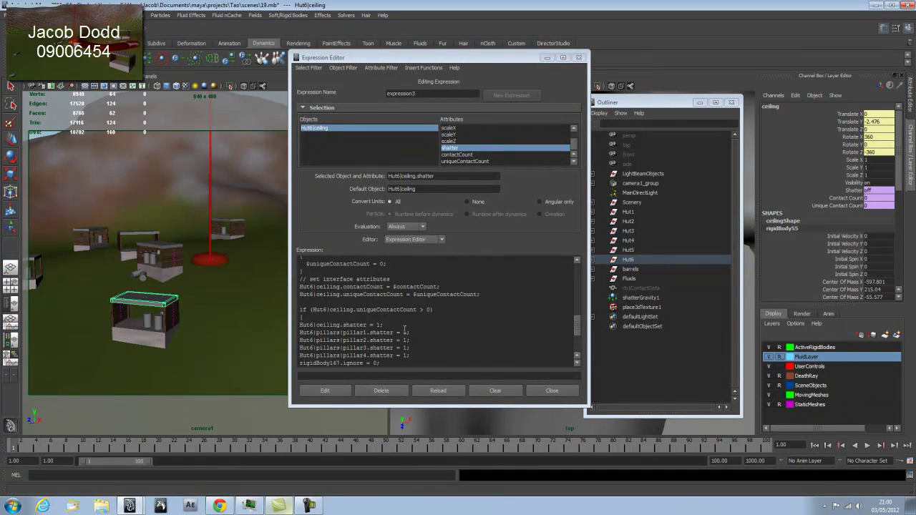
{"action": "scroll", "coordinate": [399, 318], "scroll_direction": "up", "scroll_amount": 1}
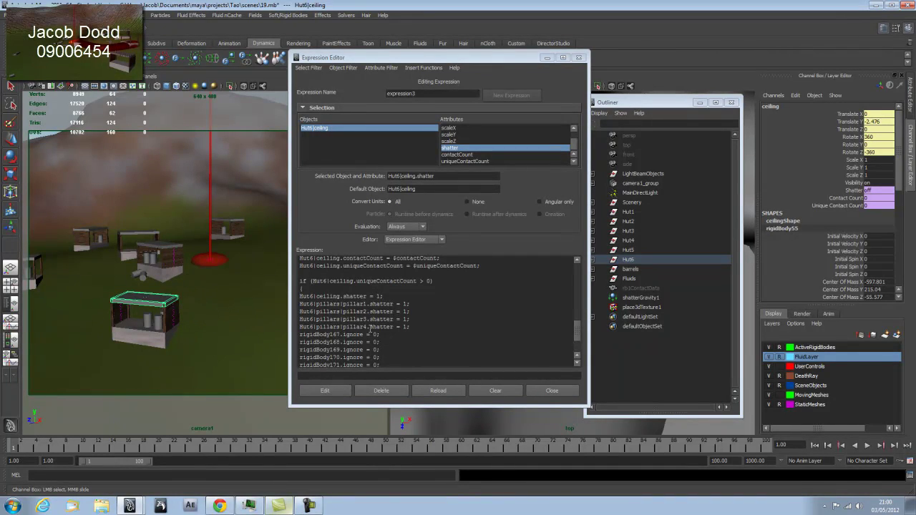
{"action": "scroll", "coordinate": [414, 310], "scroll_direction": "down", "scroll_amount": 1}
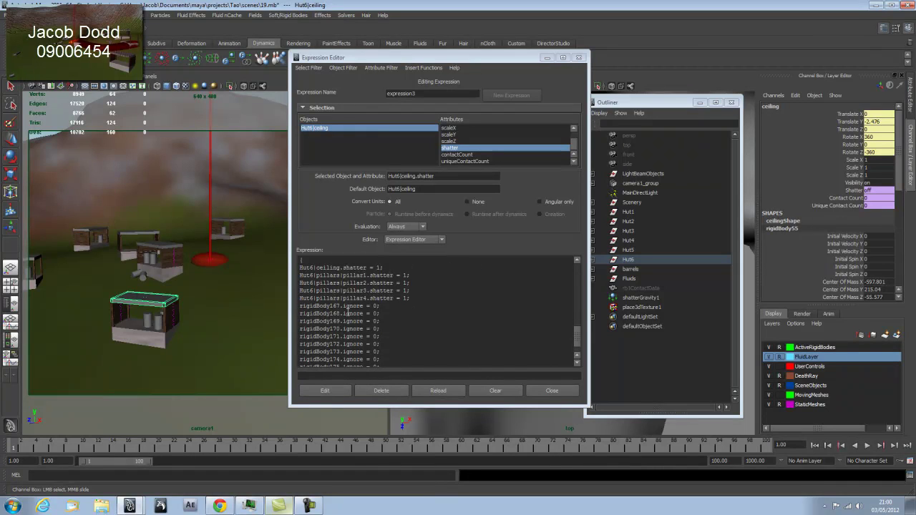
{"action": "scroll", "coordinate": [392, 298], "scroll_direction": "down", "scroll_amount": 1}
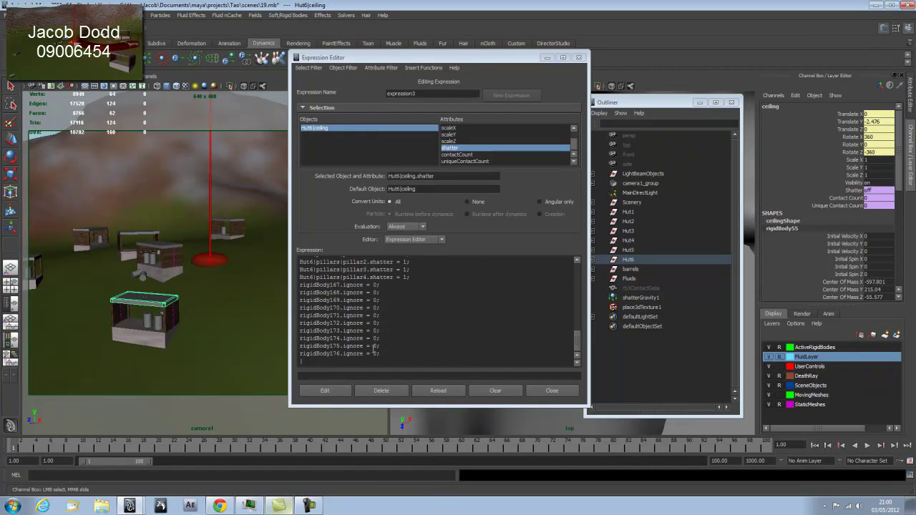
- Close the Expression Editor to reveal the camera1 and top views and the Outliner
{"action": "left_click", "coordinate": [548, 391]}
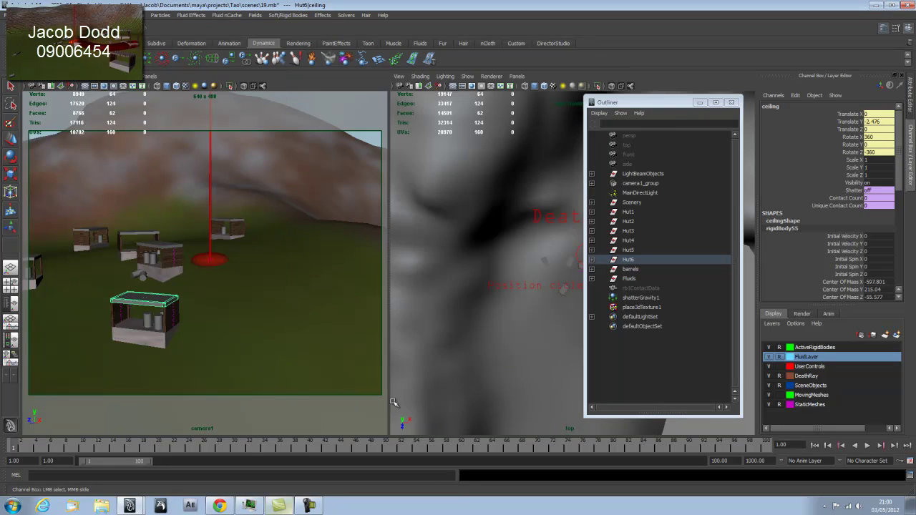